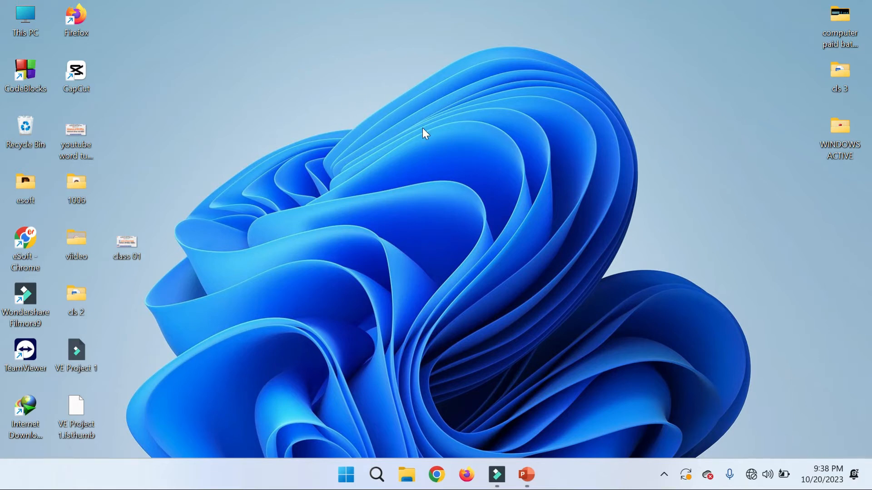
# Create a new folder on the desktop and name it "new class 2"
pyautogui.rightClick(293, 57)
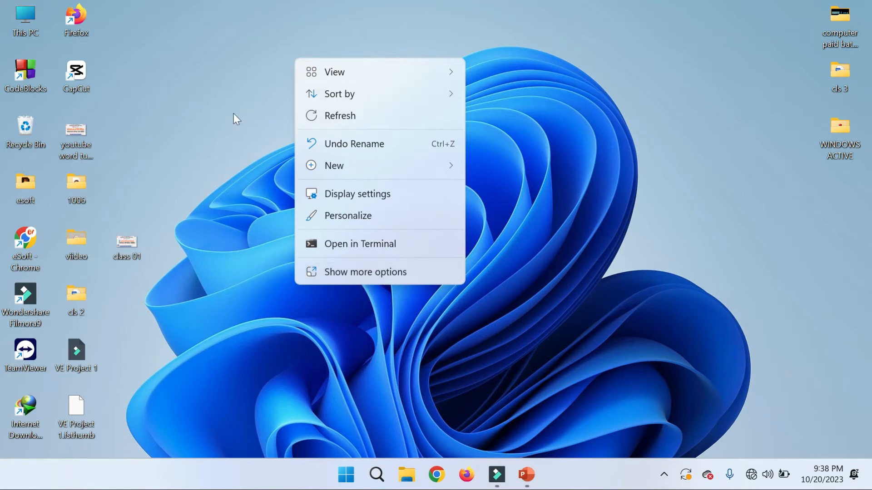
pyautogui.click(277, 123)
pyautogui.rightClick(330, 48)
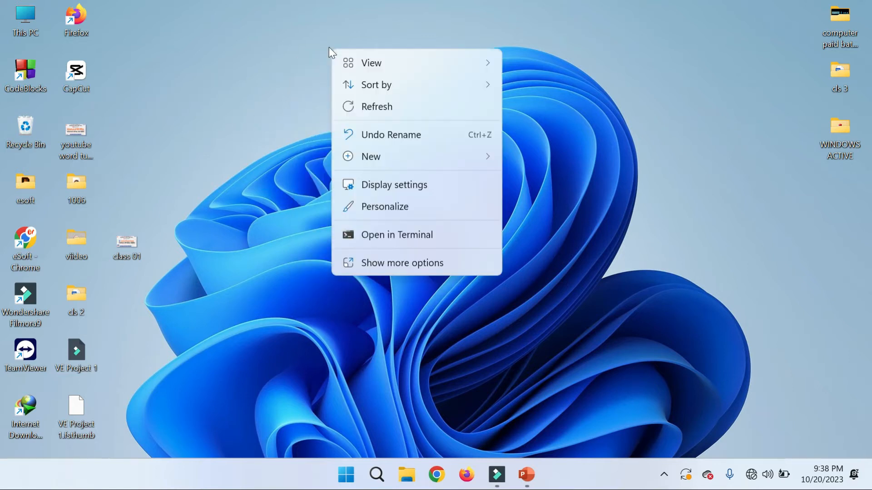
pyautogui.click(392, 264)
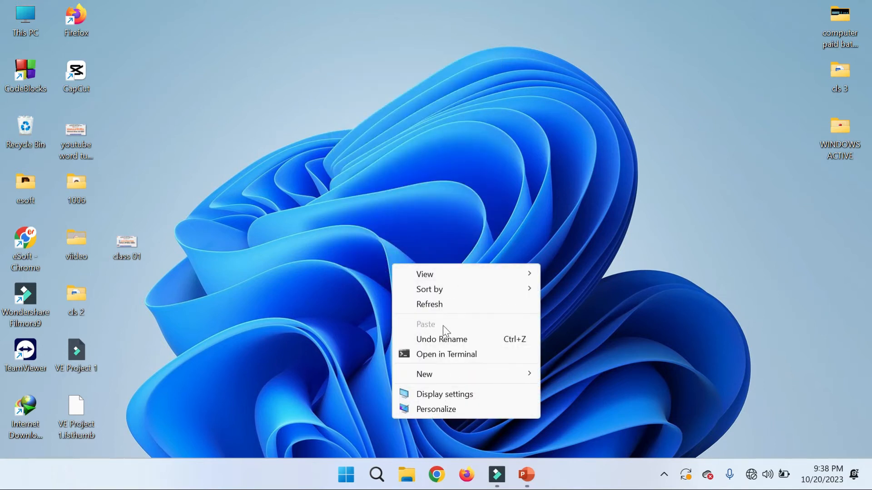
pyautogui.moveTo(460, 373)
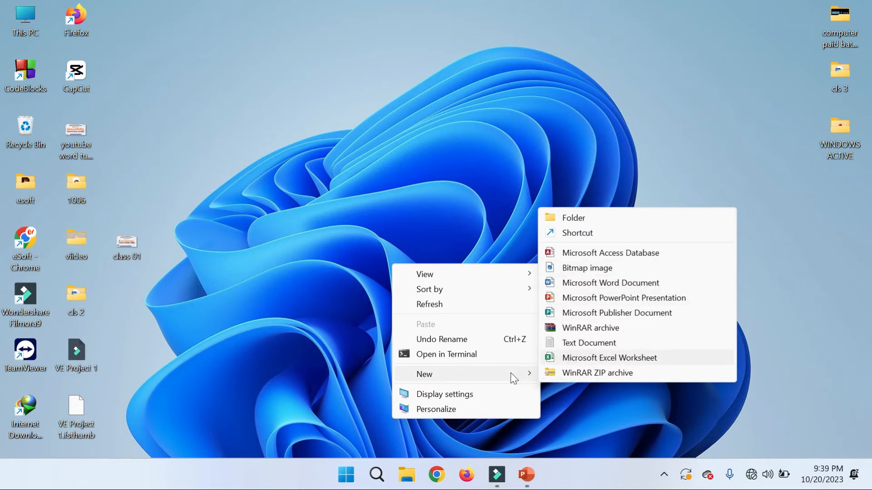
pyautogui.moveTo(523, 370)
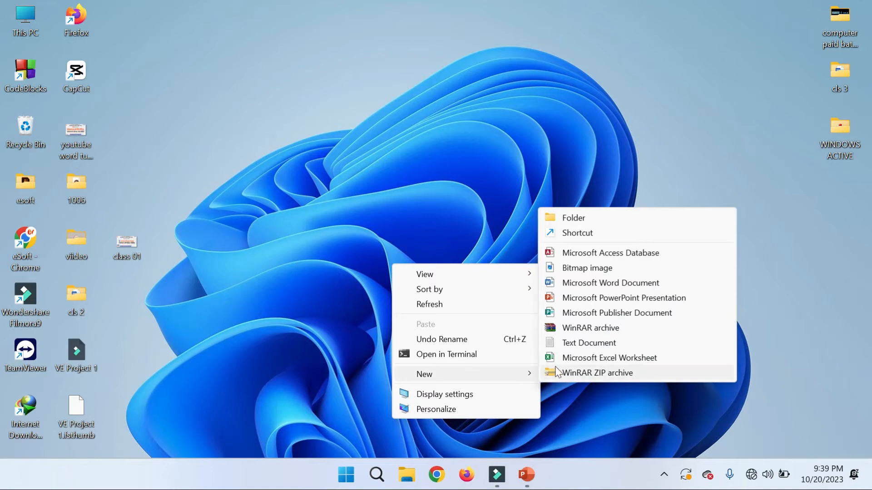
pyautogui.click(576, 218)
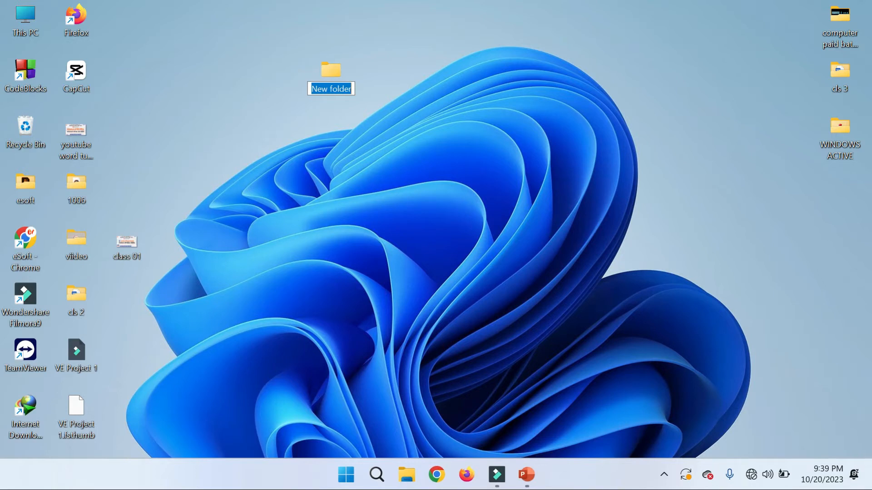
pyautogui.press('BackSpace')
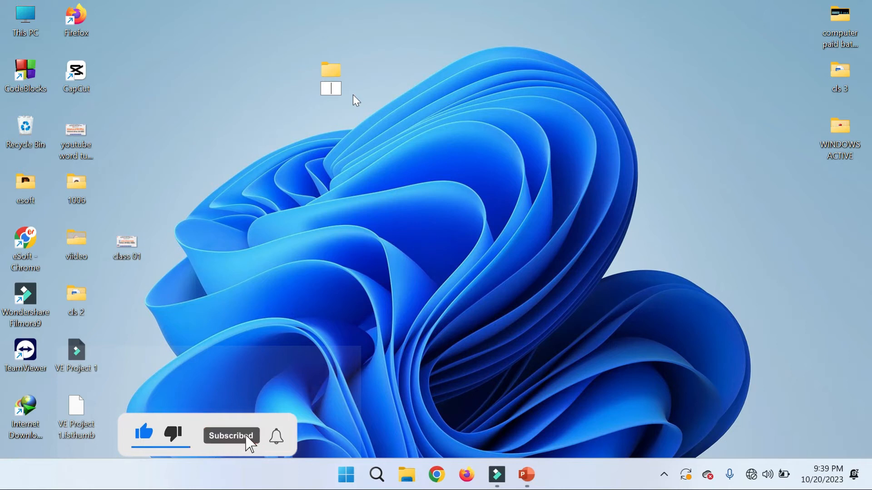
pyautogui.write('n')
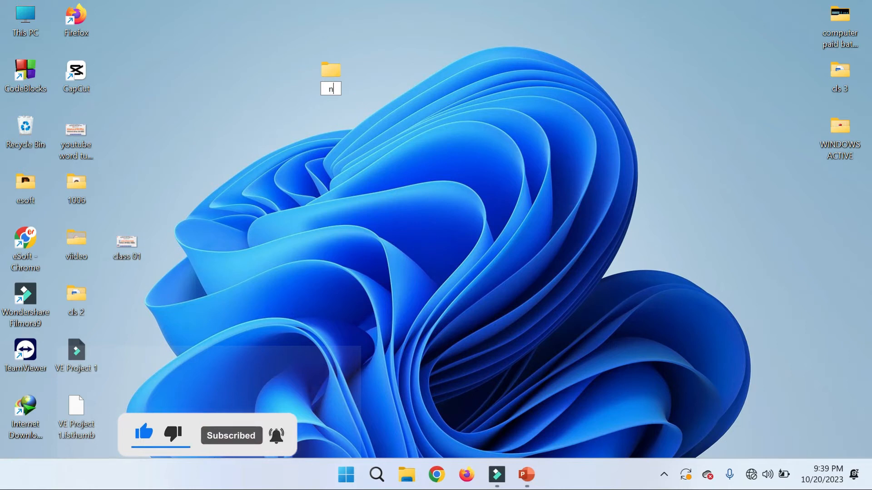
pyautogui.write('ew class')
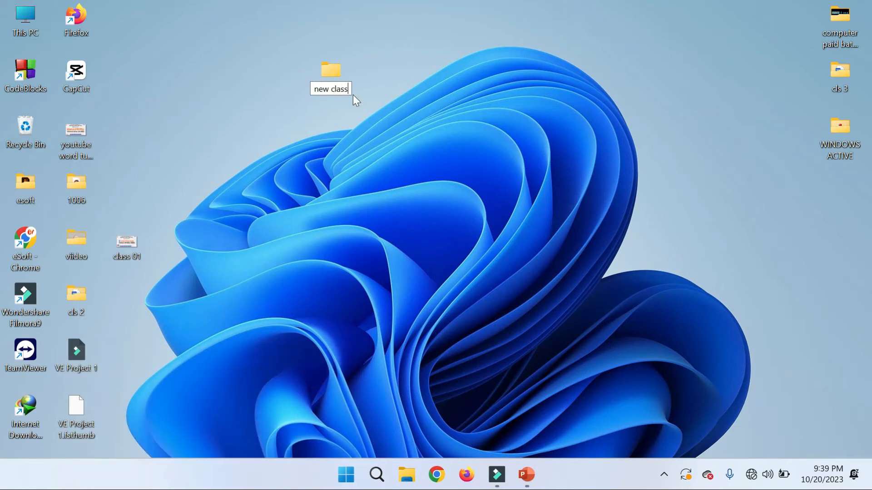
pyautogui.write(' 2')
pyautogui.press('Return')
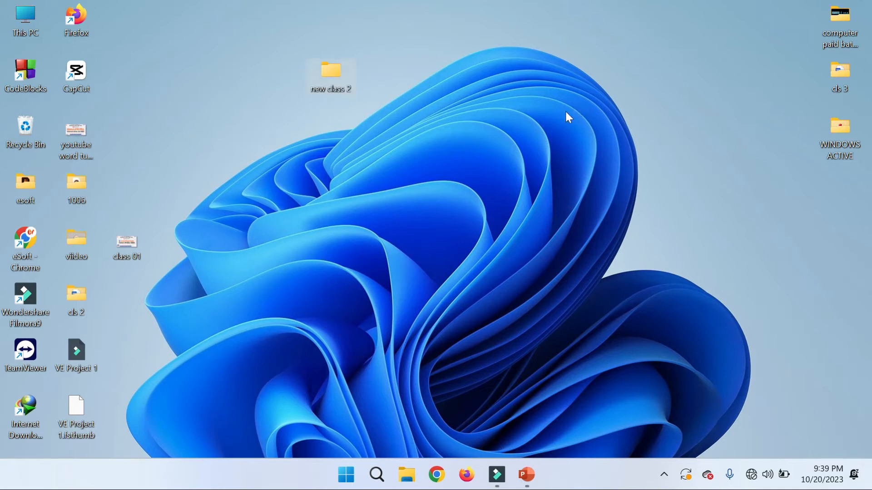
# Move the "new class 2" folder around the desktop, ending in the empty area near the "cls 3" folder
pyautogui.moveTo(329, 70); pyautogui.dragTo(668, 62)
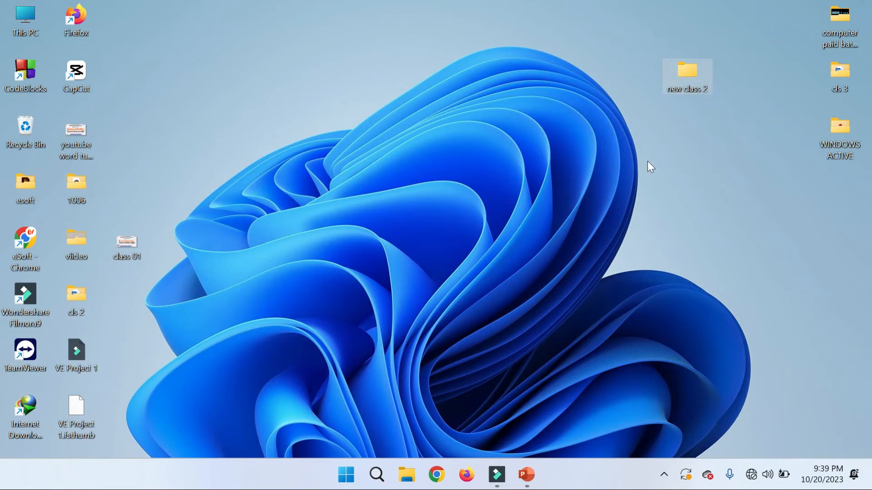
pyautogui.click(683, 70)
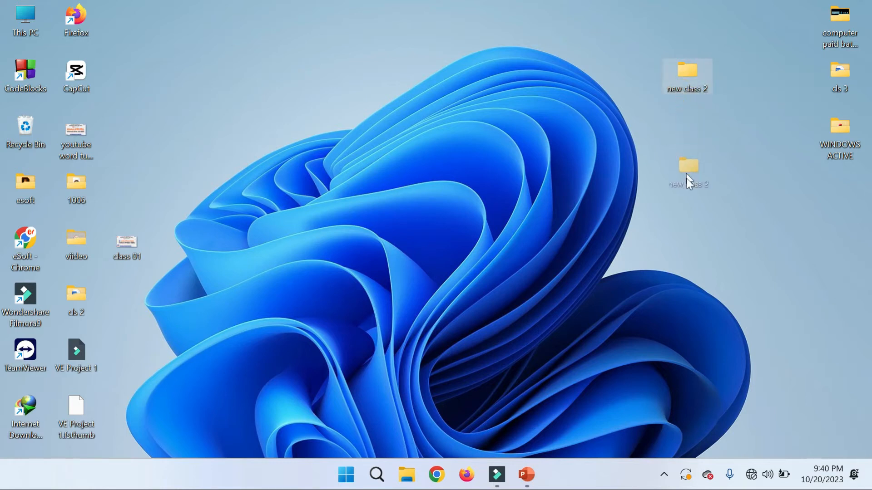
pyautogui.moveTo(687, 217); pyautogui.dragTo(236, 96)
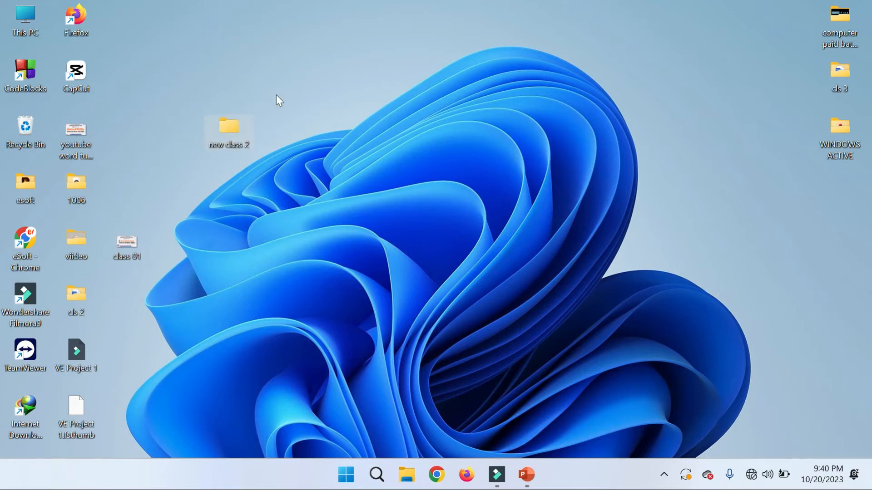
pyautogui.moveTo(233, 128); pyautogui.dragTo(706, 68)
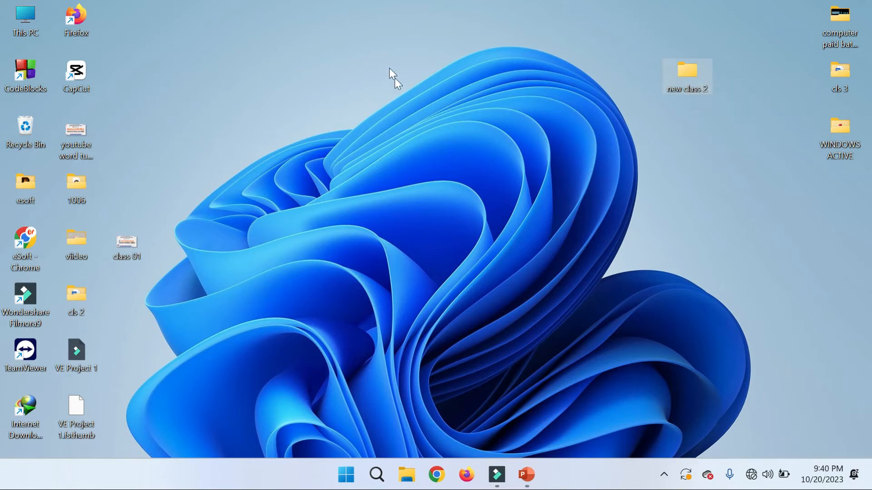
# Create a new Microsoft Word document on the desktop and name it "cls 2"
pyautogui.rightClick(372, 38)
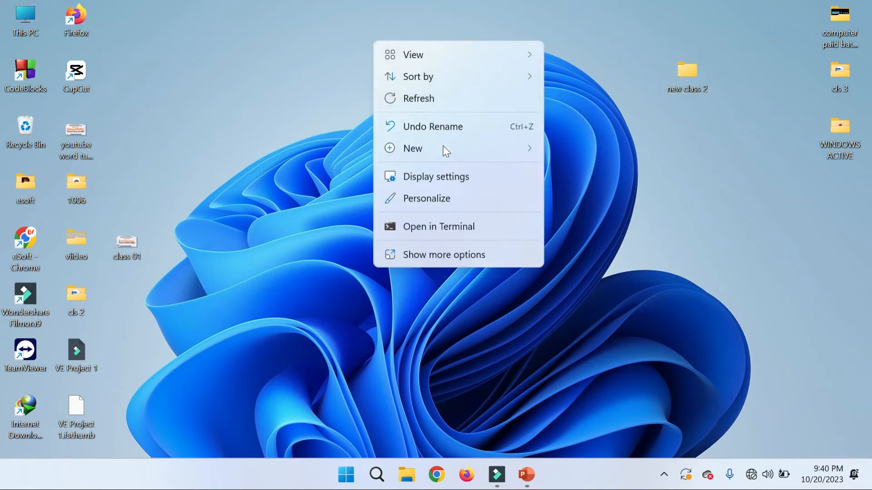
pyautogui.moveTo(443, 151)
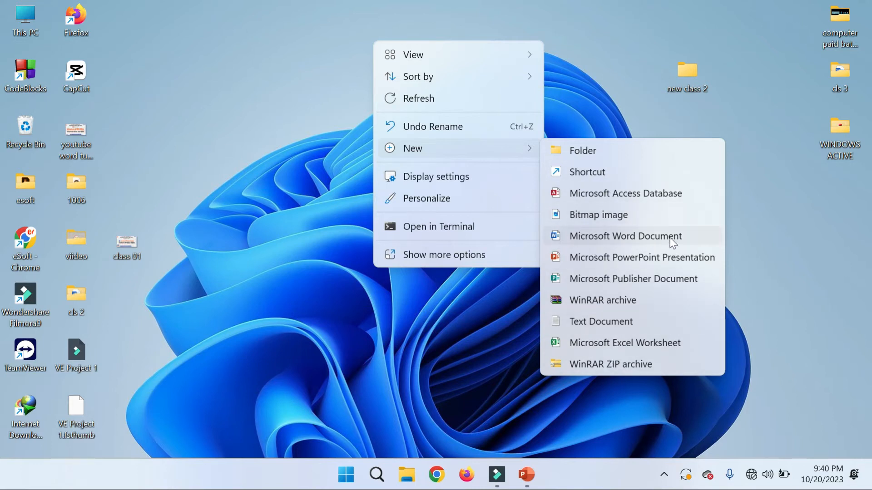
pyautogui.click(631, 237)
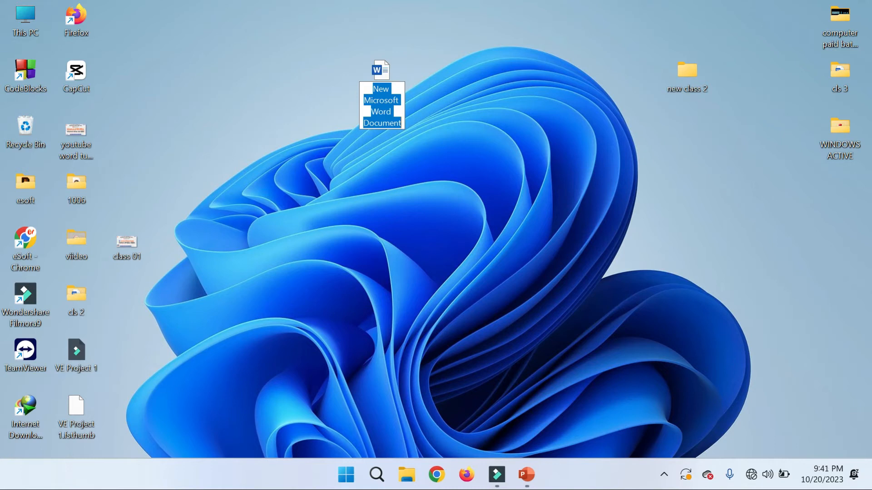
pyautogui.press('BackSpace')
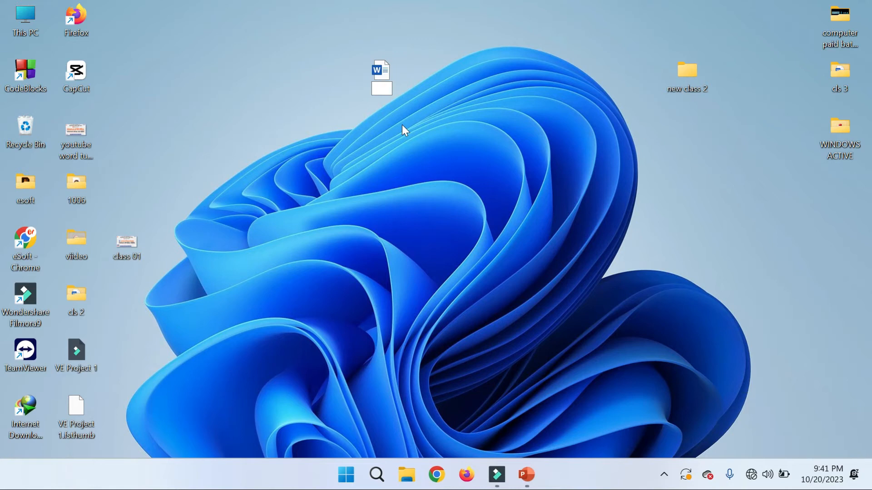
pyautogui.write('cls 2')
pyautogui.press('Return')
# Move the "cls 2" Word document into the "new class 2" folder
pyautogui.moveTo(376, 73)
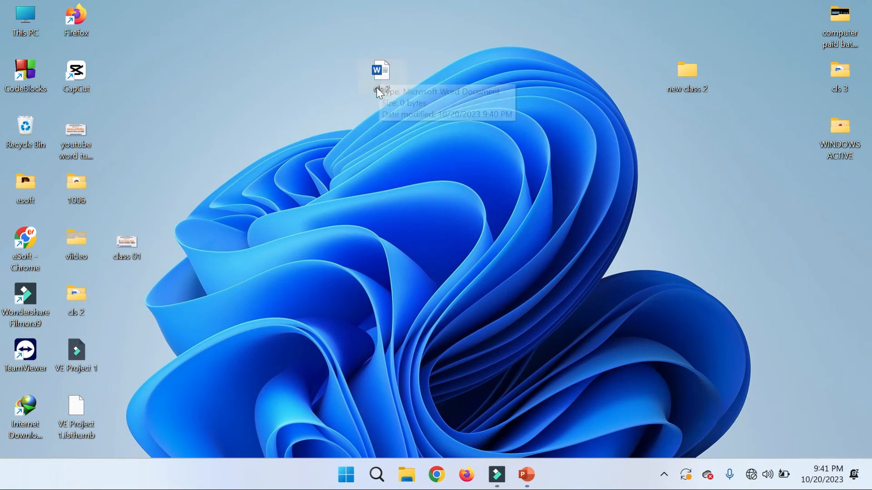
pyautogui.moveTo(380, 90)
pyautogui.mouseDown()
pyautogui.moveTo(380, 75)
pyautogui.moveTo(383, 107)
pyautogui.mouseUp()
pyautogui.moveTo(363, 167); pyautogui.dragTo(723, 255)
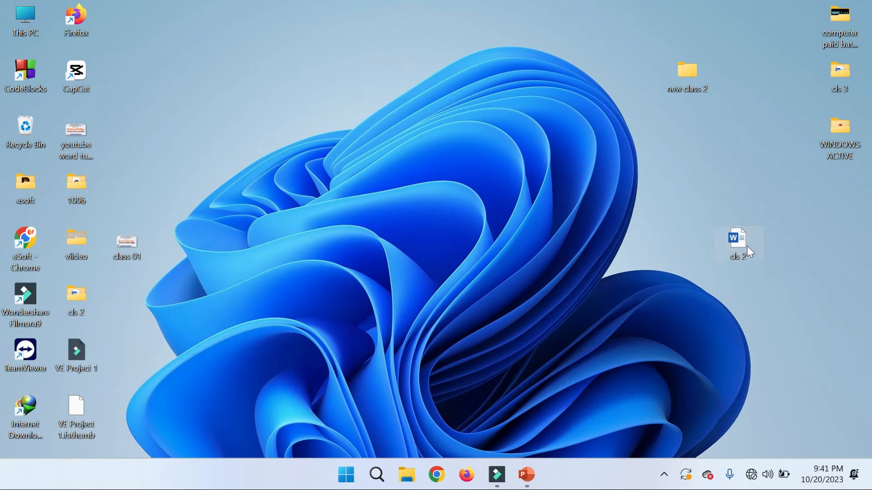
pyautogui.moveTo(672, 112); pyautogui.dragTo(693, 73)
pyautogui.click(689, 72)
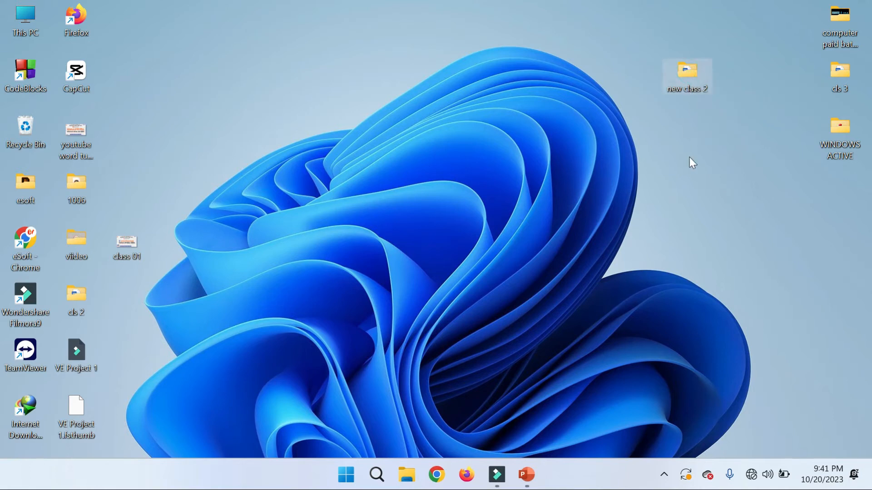
# View the "cls 2" document from inside the "new class 2" folder, closing both the document and the folder window when done
pyautogui.moveTo(683, 70)
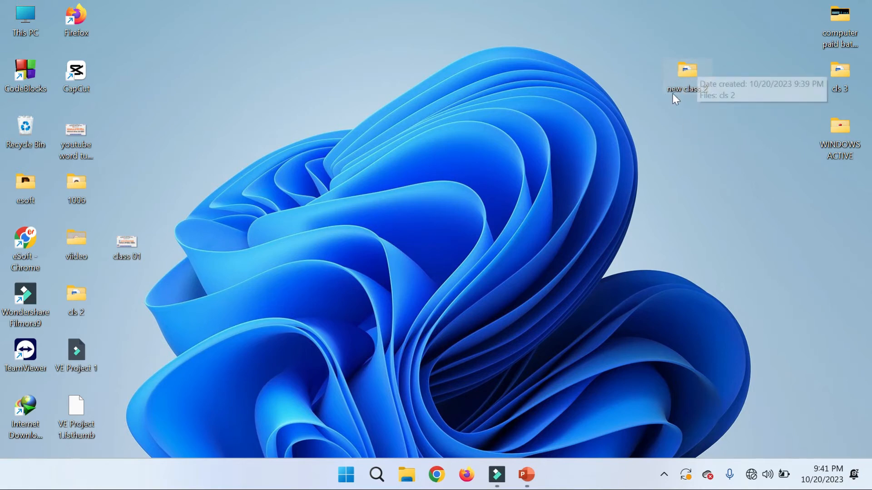
pyautogui.doubleClick(686, 69)
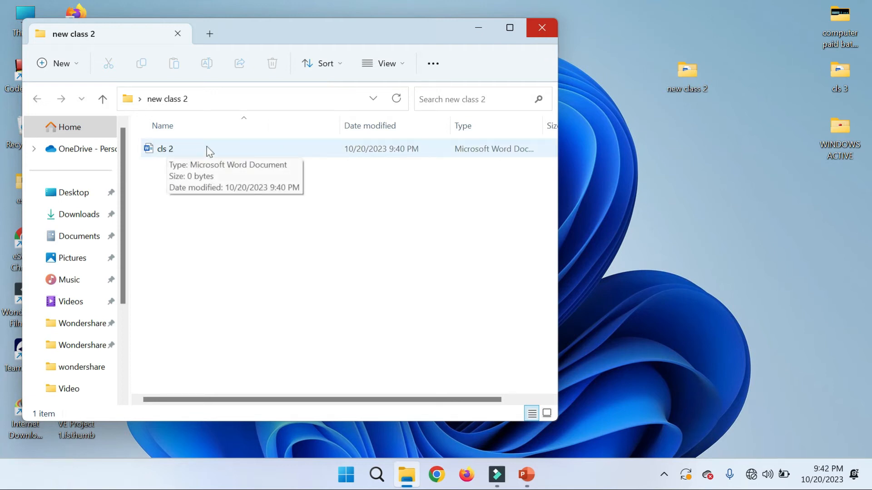
pyautogui.doubleClick(242, 149)
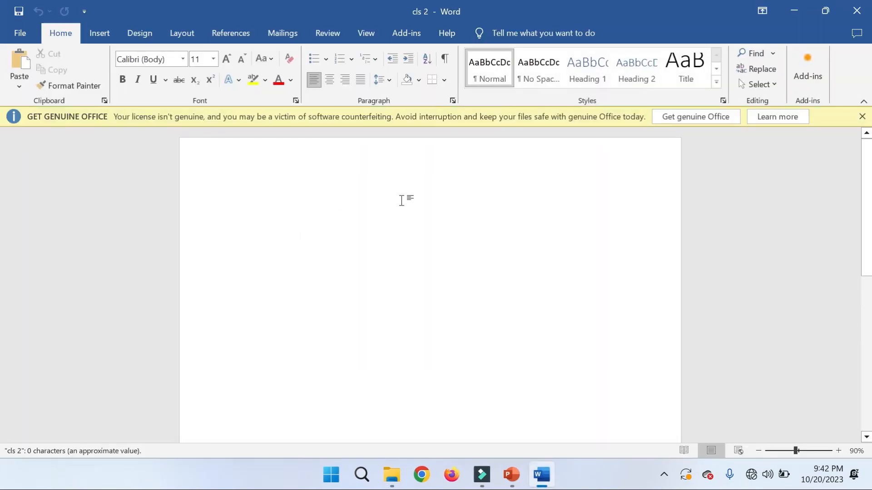
pyautogui.click(862, 116)
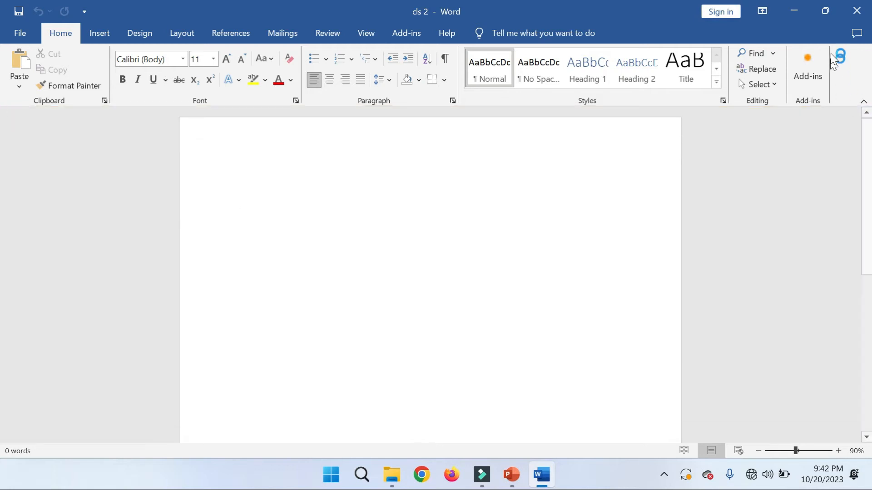
pyautogui.click(855, 11)
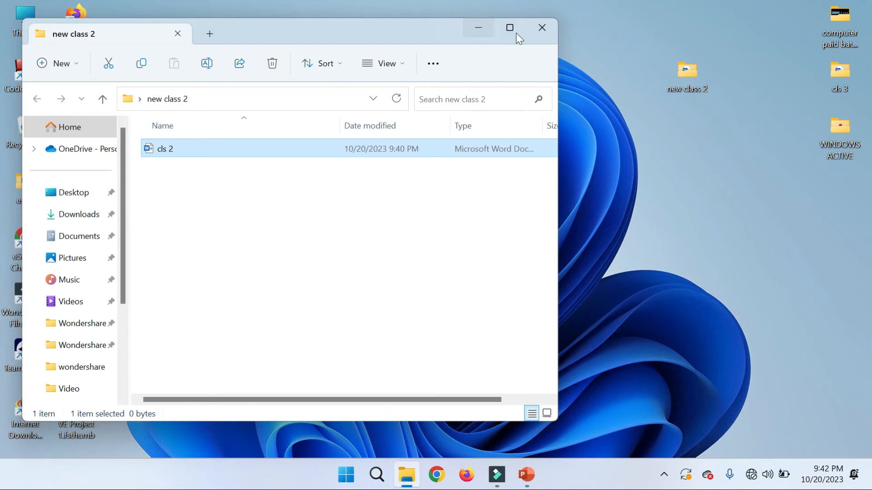
pyautogui.click(542, 28)
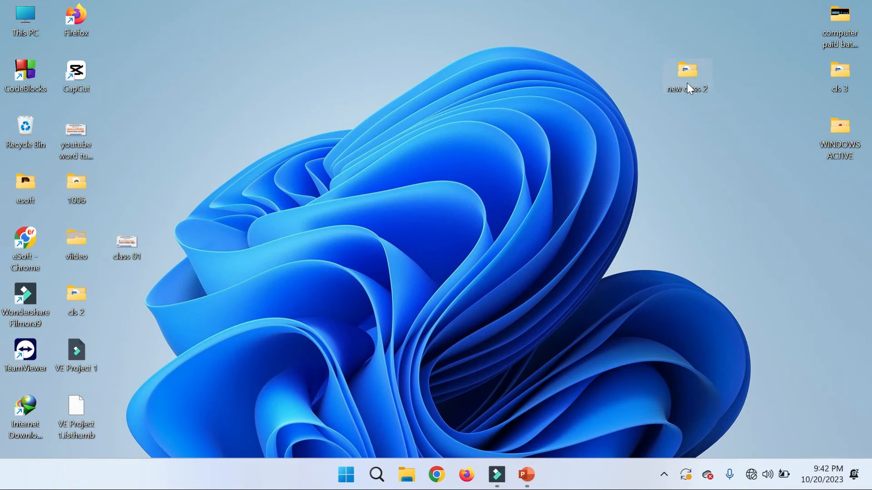
# Rename the "new class 2" folder as "class 3" and move it lower on the desktop, nearer the "WINDOWS ACTIVE" folder
pyautogui.rightClick(687, 83)
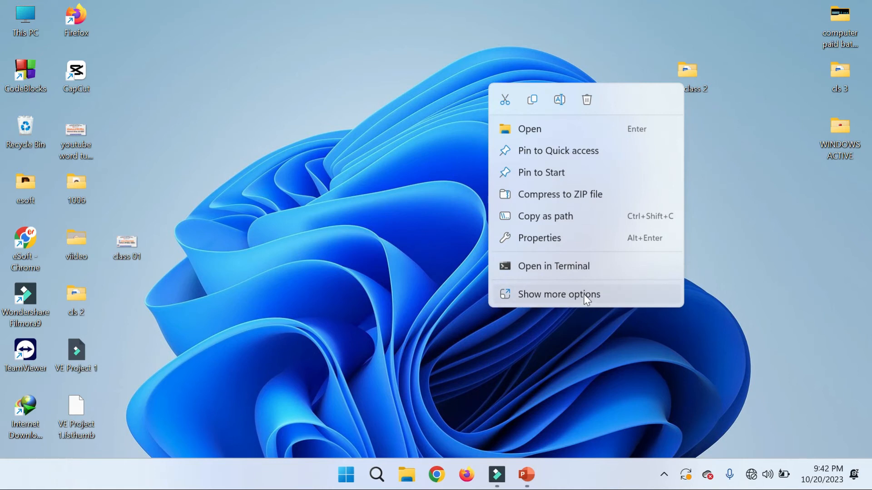
pyautogui.click(548, 294)
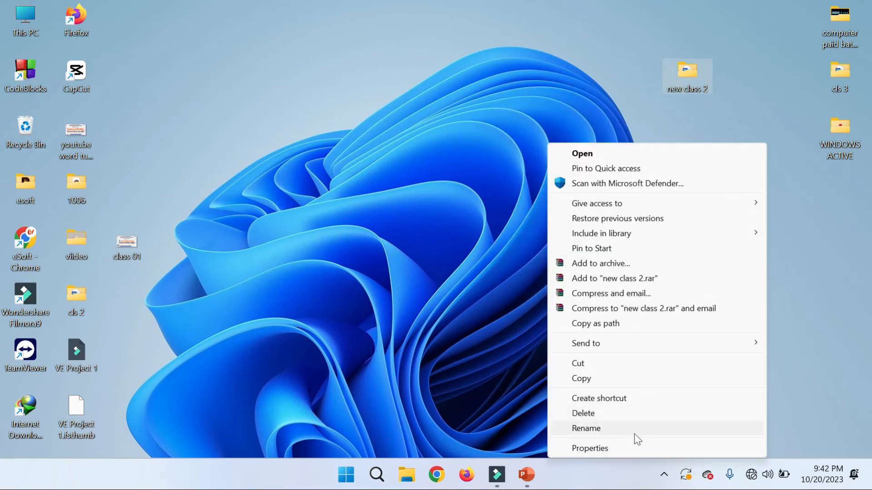
pyautogui.click(598, 429)
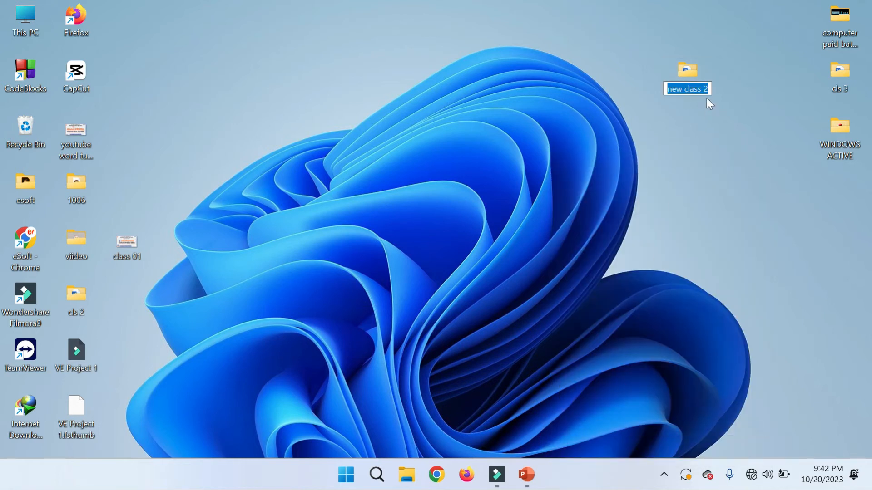
pyautogui.write('cla')
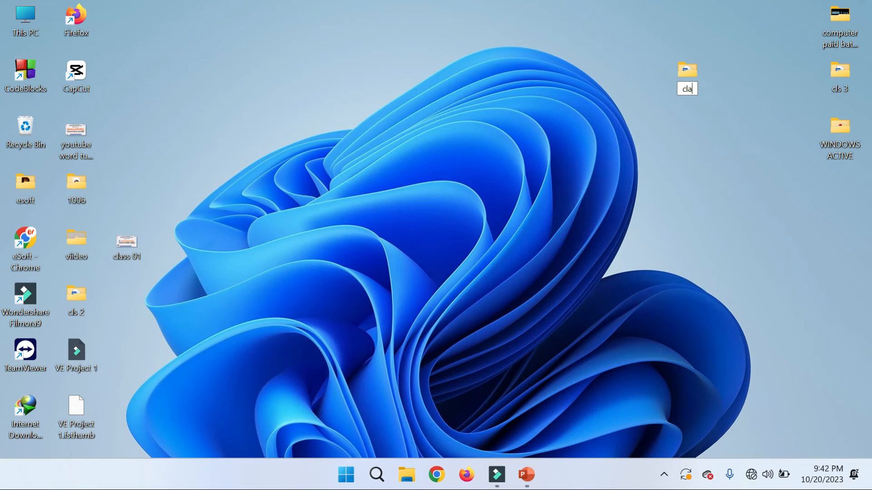
pyautogui.write('ss 3')
pyautogui.press('Return')
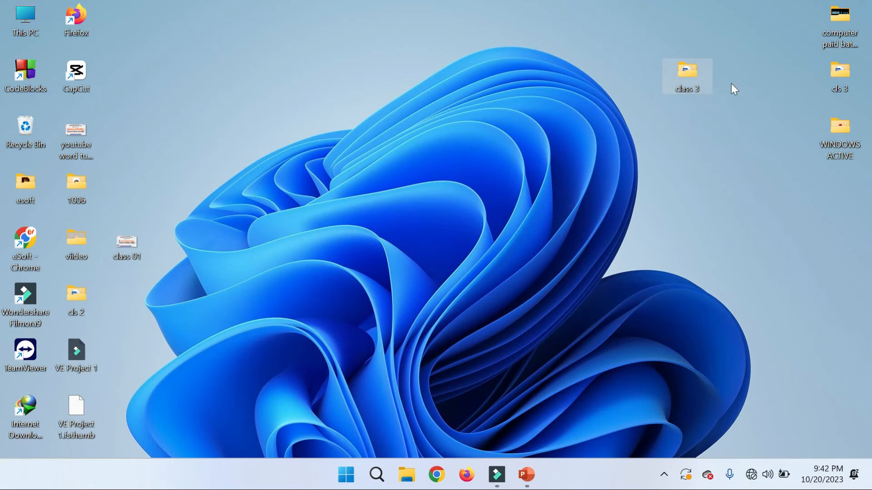
pyautogui.moveTo(685, 72); pyautogui.dragTo(689, 151)
pyautogui.moveTo(748, 170); pyautogui.dragTo(749, 167)
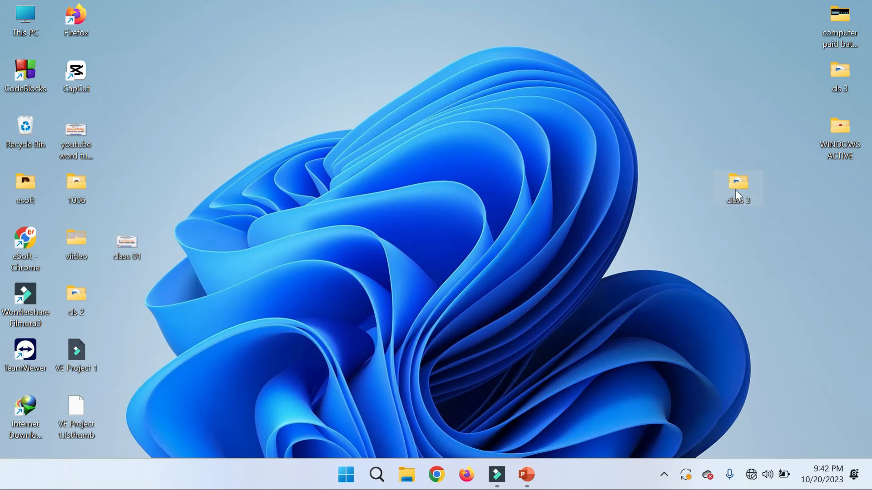